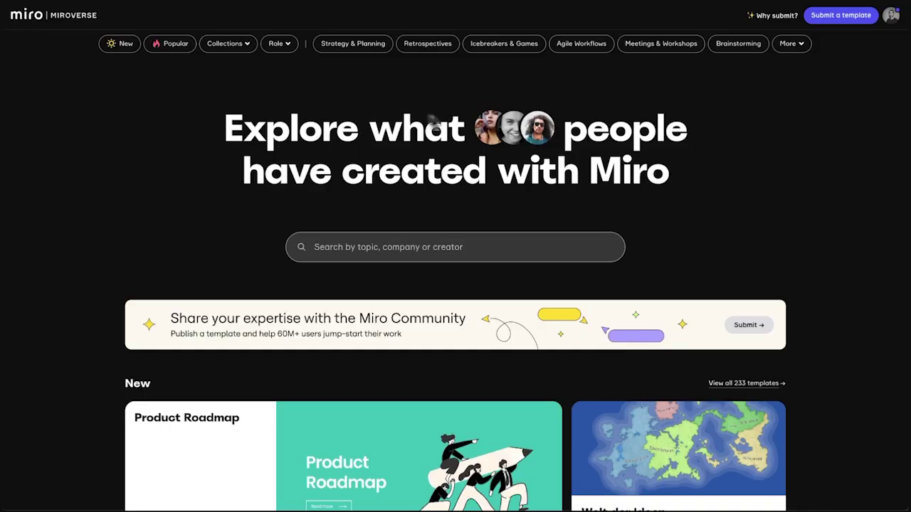
Browse the new and popular community templates on the Miroverse home page.
{"action": "scroll", "coordinate": [418, 197], "scroll_direction": "down", "scroll_amount": 15}
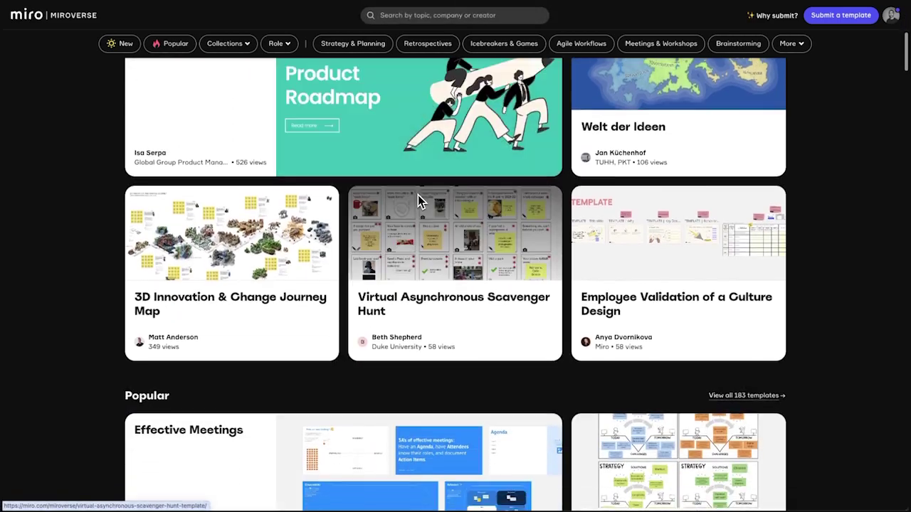
{"action": "scroll", "coordinate": [418, 195], "scroll_direction": "down", "scroll_amount": 7}
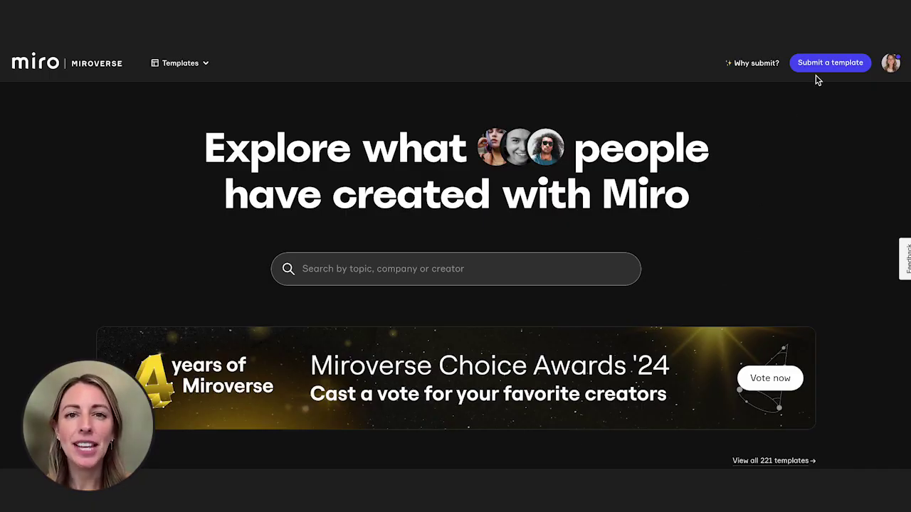
View the account menu and open the Miro login page and its sign-up option.
{"action": "left_click", "coordinate": [891, 64]}
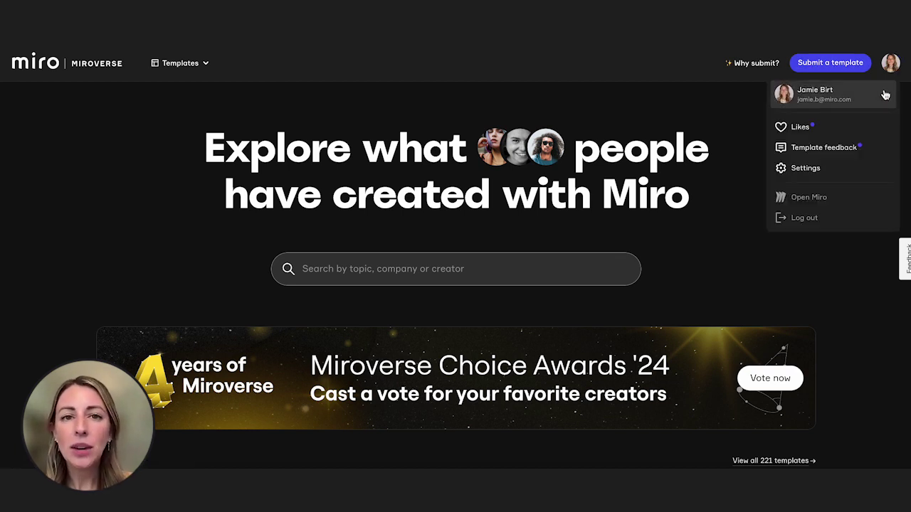
{"action": "left_click", "coordinate": [849, 68]}
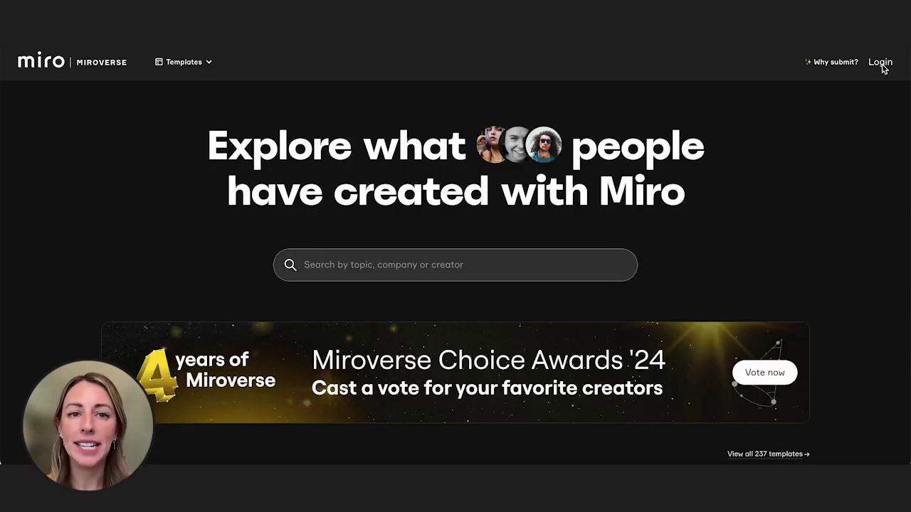
{"action": "left_click", "coordinate": [880, 62]}
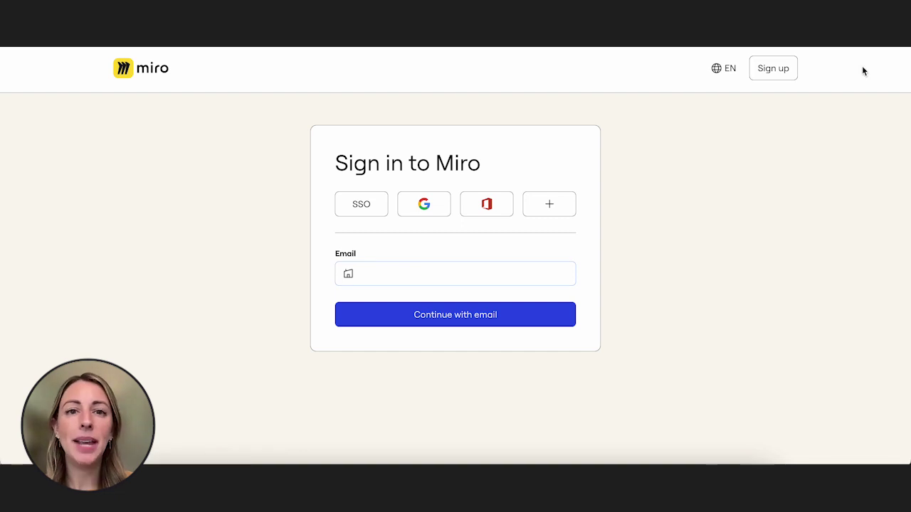
{"action": "left_click", "coordinate": [773, 68]}
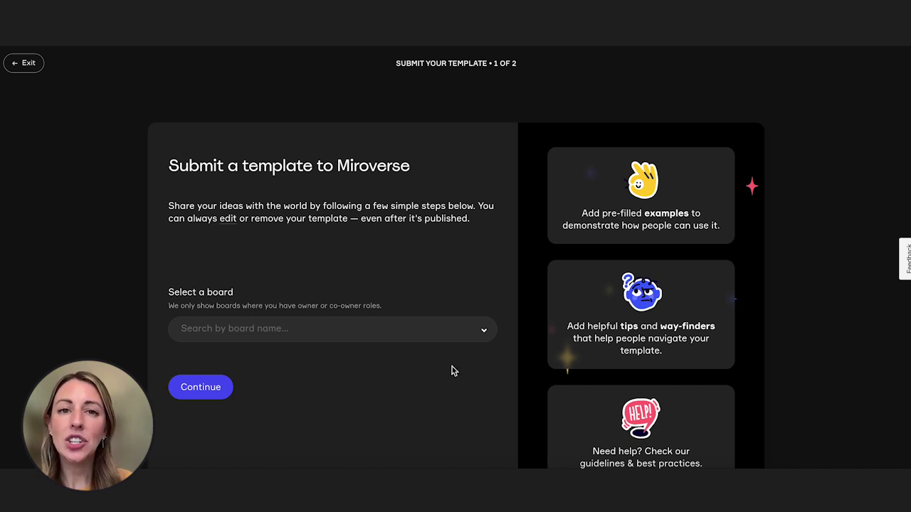
Select the Seating Chart Template board for submission and enter "Seating Chart Template" as its public title.
{"action": "left_click", "coordinate": [485, 334]}
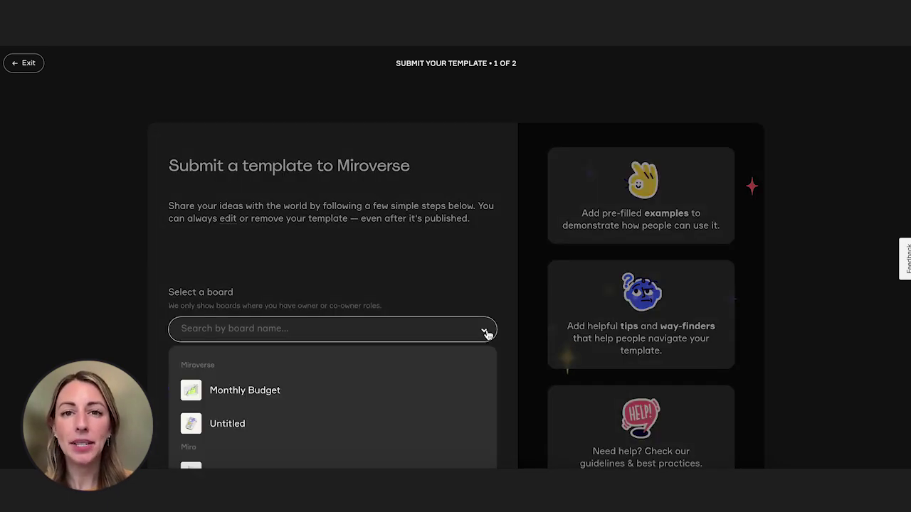
{"action": "scroll", "coordinate": [437, 377], "scroll_direction": "down", "scroll_amount": 3}
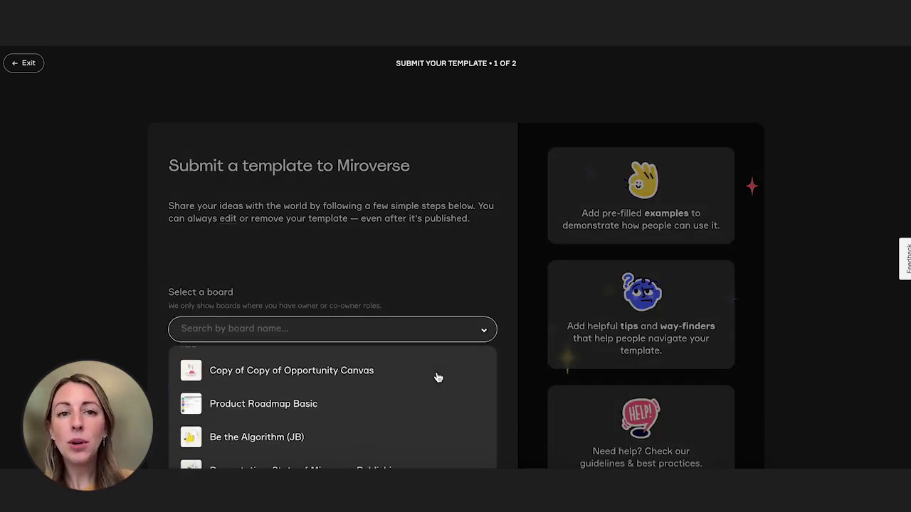
{"action": "scroll", "coordinate": [437, 378], "scroll_direction": "down", "scroll_amount": 4}
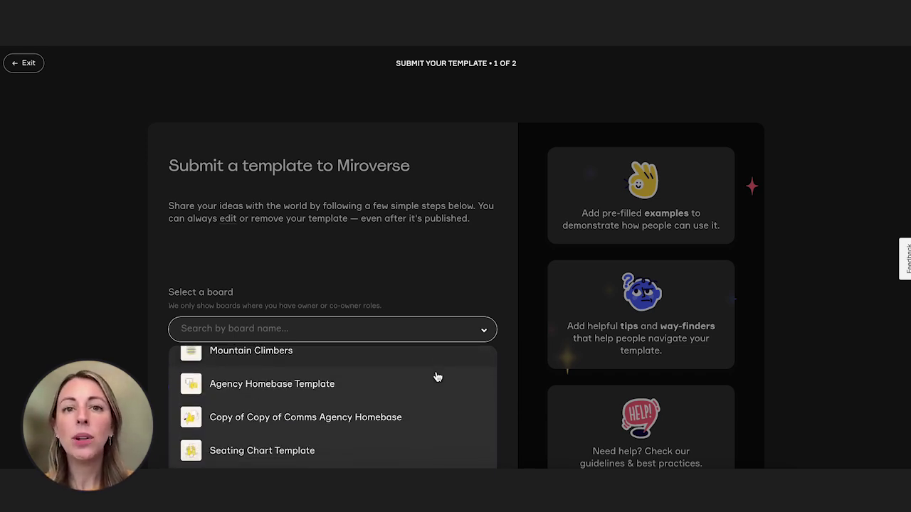
{"action": "left_click", "coordinate": [419, 419]}
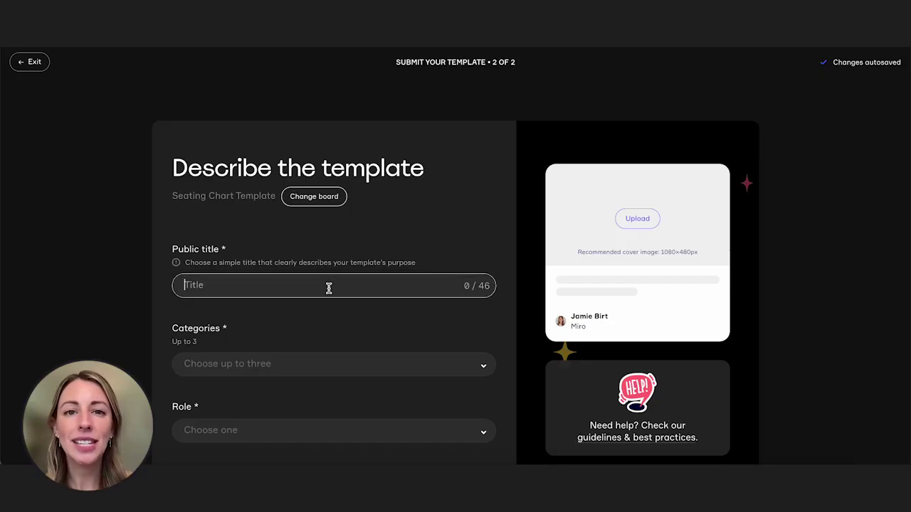
{"action": "type", "text": "Seating Chart Template"}
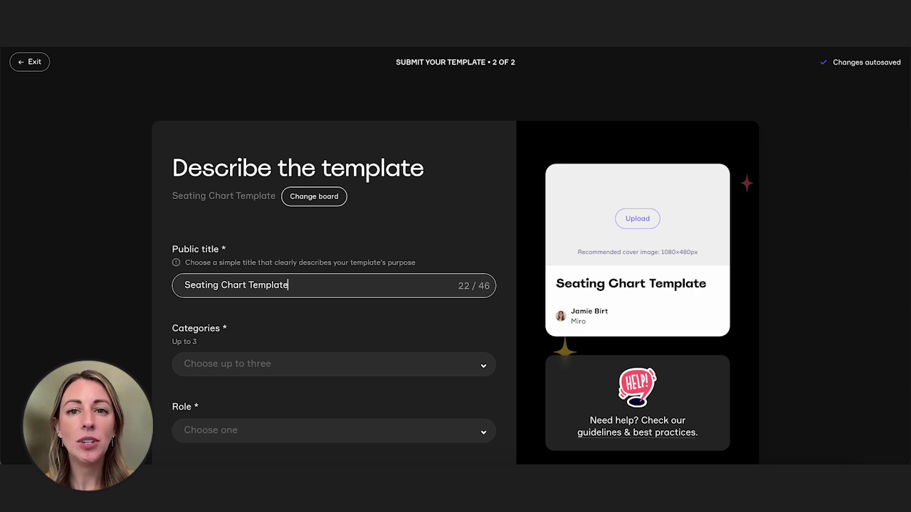
{"action": "left_click", "coordinate": [430, 324]}
Assign the template to the categories Brainstorming, Personal and Meetings & Workshops.
{"action": "scroll", "coordinate": [431, 325], "scroll_direction": "down", "scroll_amount": 2}
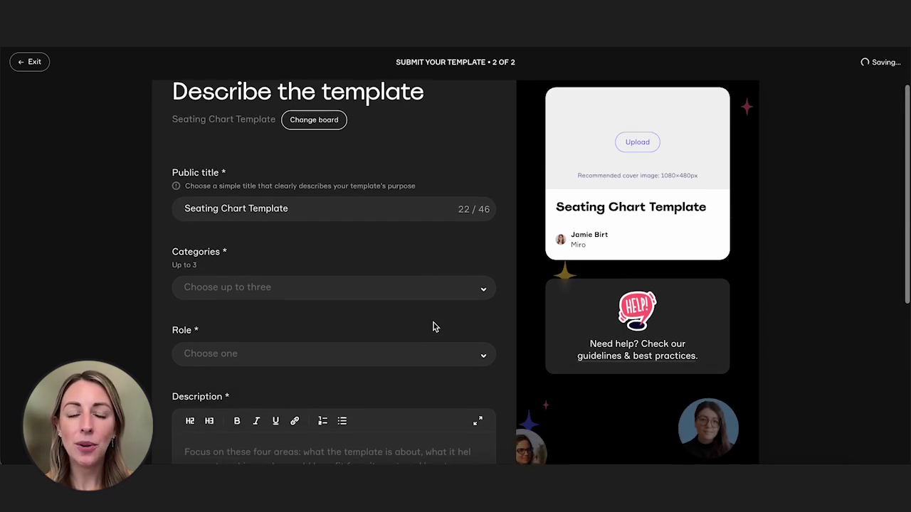
{"action": "left_click", "coordinate": [421, 252]}
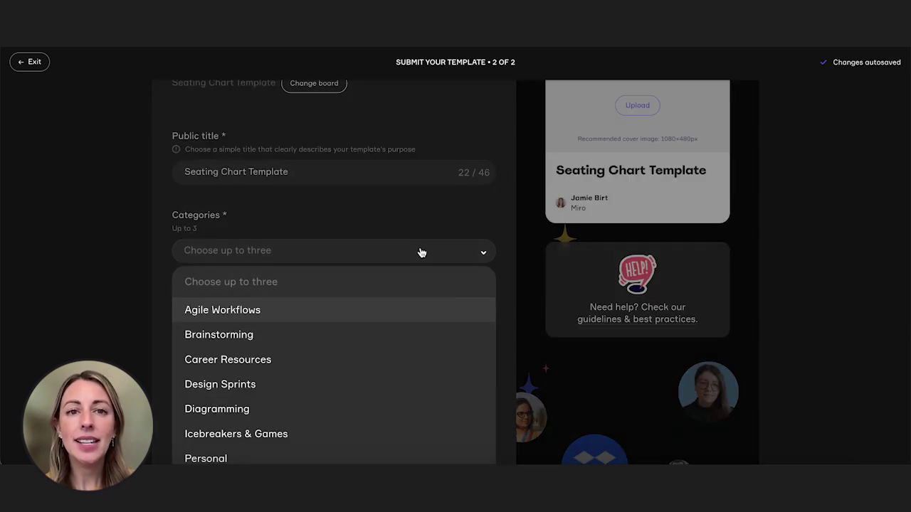
{"action": "left_click", "coordinate": [383, 334]}
{"action": "scroll", "coordinate": [368, 414], "scroll_direction": "down", "scroll_amount": 1}
{"action": "left_click", "coordinate": [368, 420]}
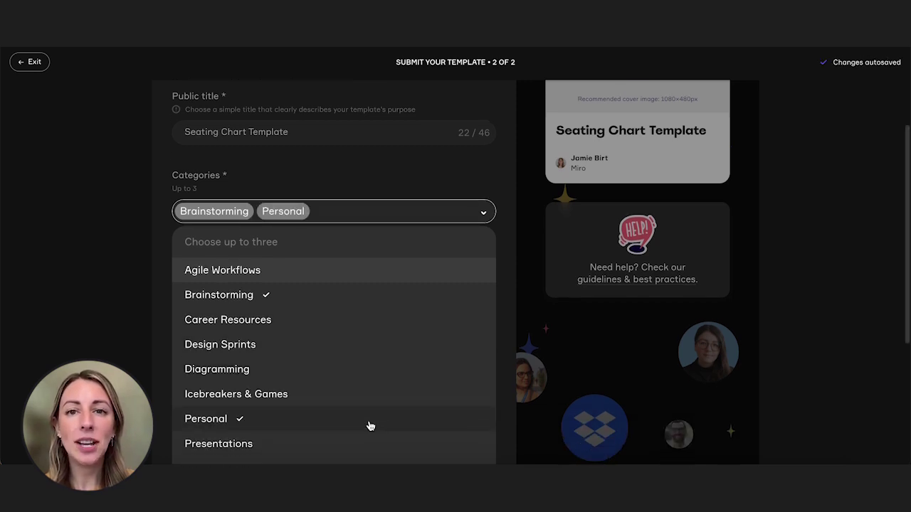
{"action": "scroll", "coordinate": [369, 425], "scroll_direction": "down", "scroll_amount": 1}
{"action": "left_click", "coordinate": [370, 424]}
{"action": "left_click", "coordinate": [545, 348]}
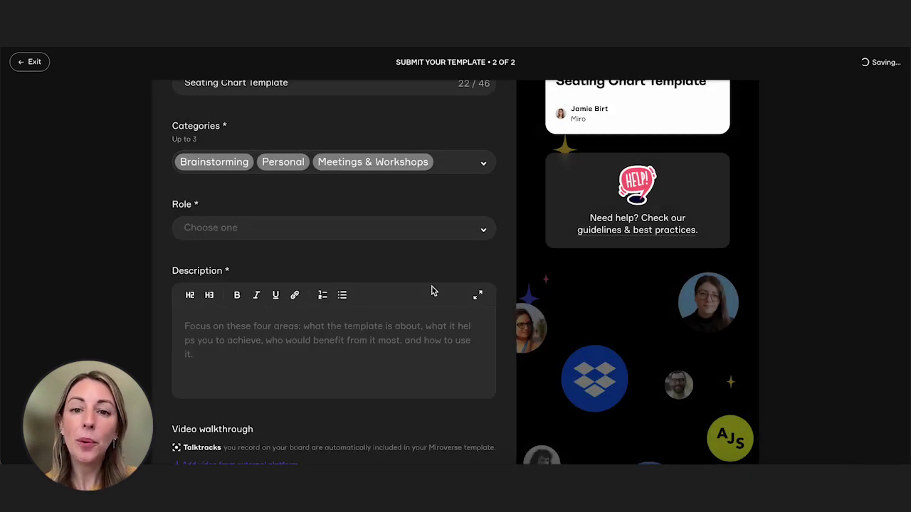
Set the template's role to Marketing and paste the prepared event seating chart instructions as its description.
{"action": "left_click", "coordinate": [391, 228]}
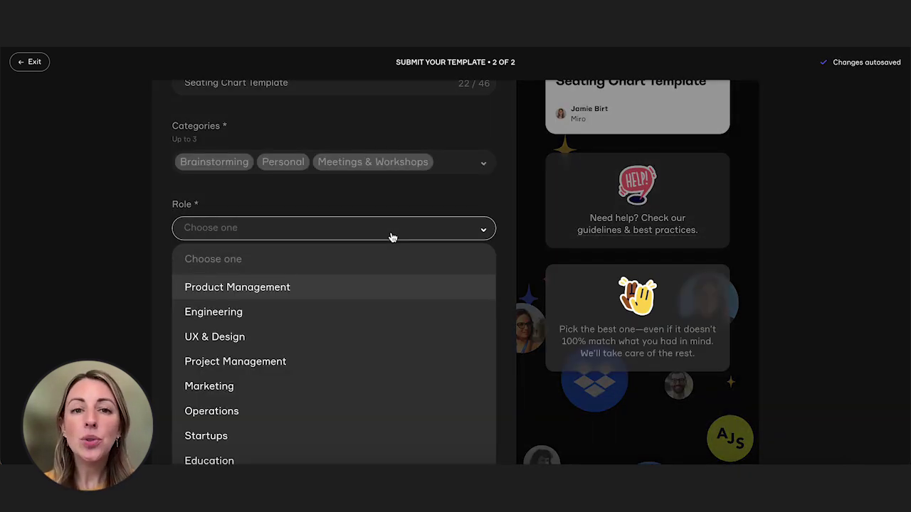
{"action": "left_click", "coordinate": [374, 383]}
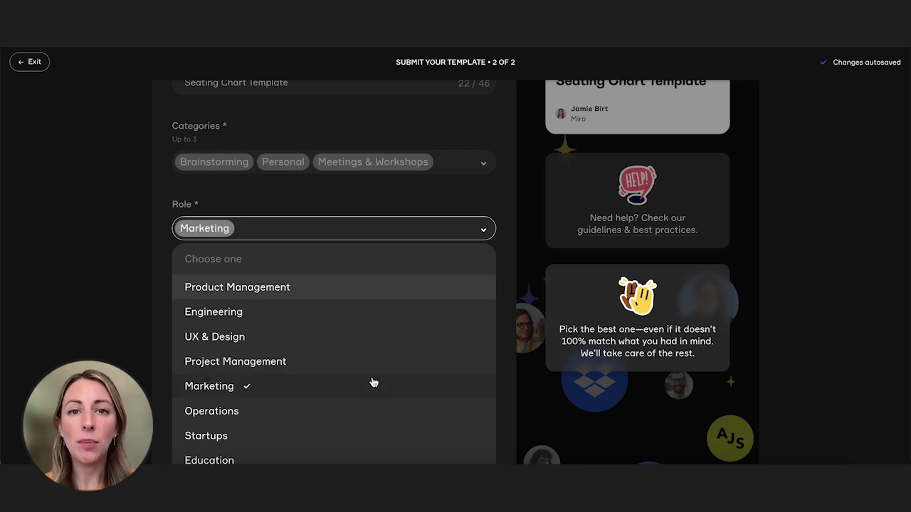
{"action": "left_click", "coordinate": [513, 335]}
{"action": "left_click", "coordinate": [289, 325]}
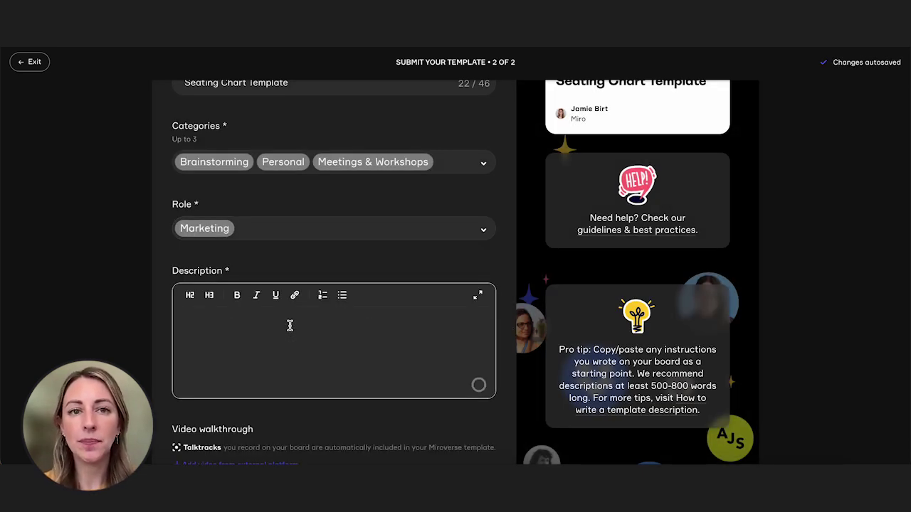
{"action": "key", "text": "ctrl+v"}
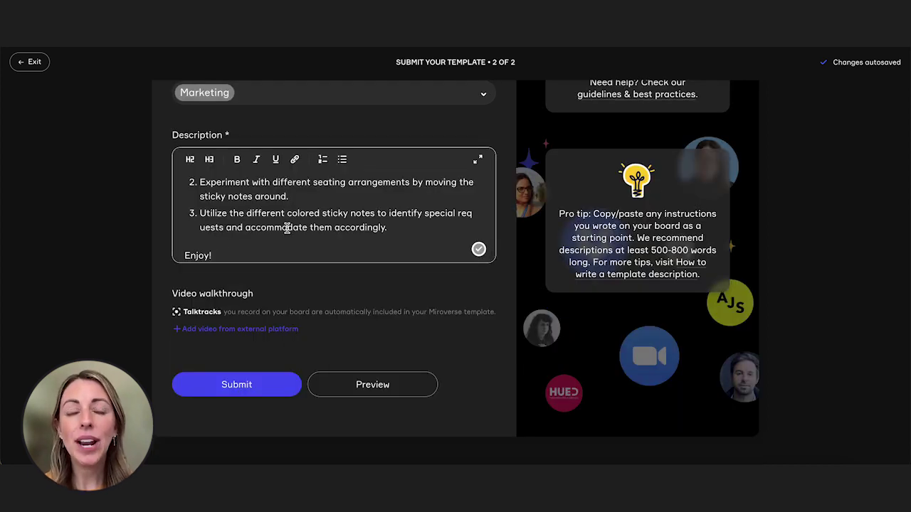
Review the pasted description, including its introduction and the formatting of its step headings and lists.
{"action": "scroll", "coordinate": [284, 213], "scroll_direction": "up", "scroll_amount": 5}
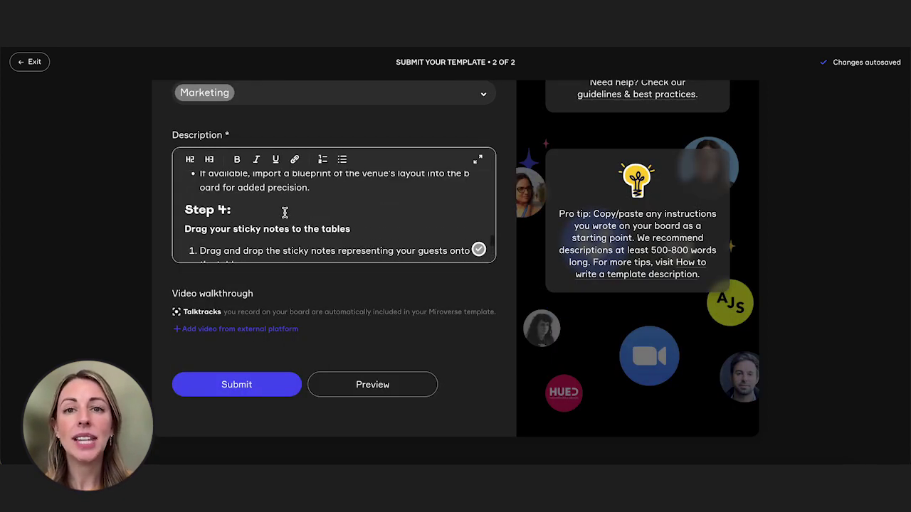
{"action": "scroll", "coordinate": [285, 213], "scroll_direction": "up", "scroll_amount": 6}
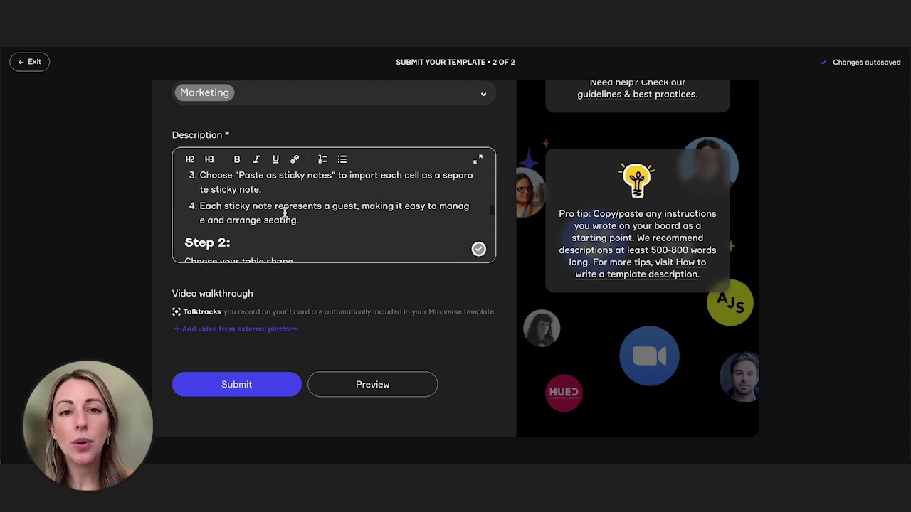
{"action": "scroll", "coordinate": [284, 212], "scroll_direction": "up", "scroll_amount": 5}
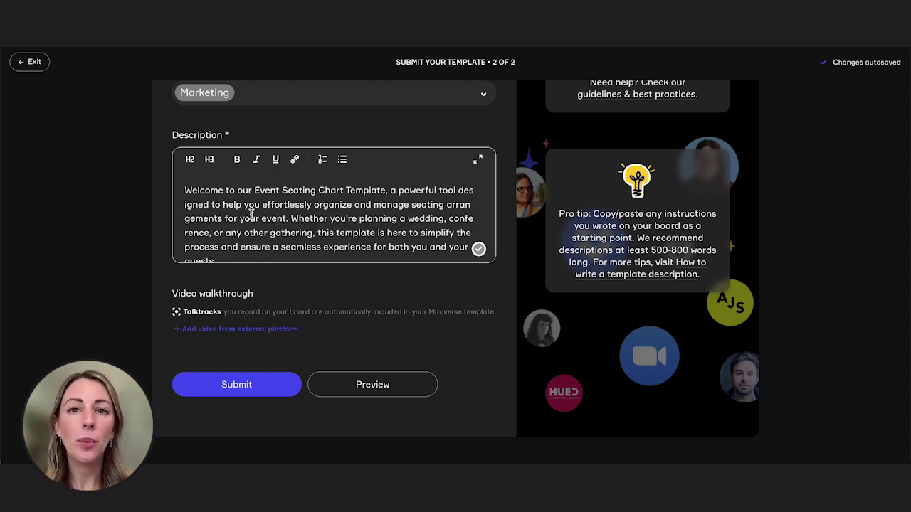
{"action": "scroll", "coordinate": [250, 213], "scroll_direction": "down", "scroll_amount": 3}
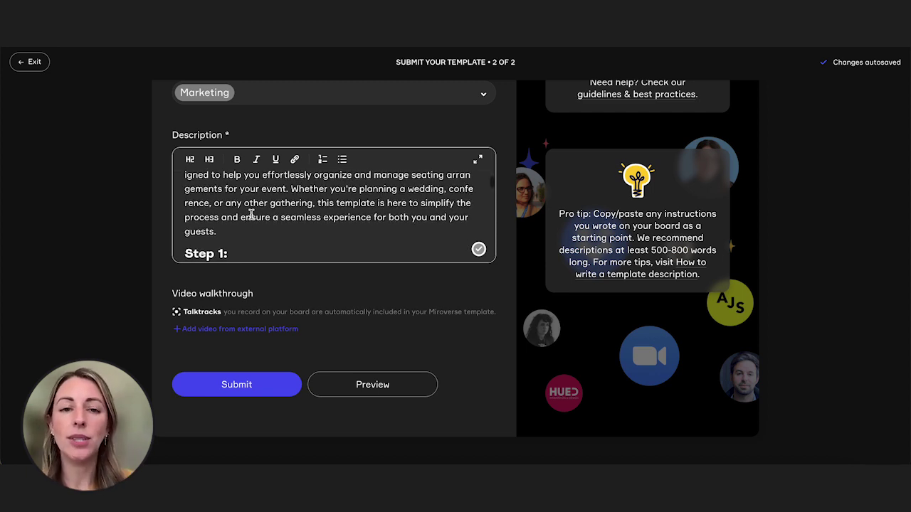
{"action": "scroll", "coordinate": [250, 215], "scroll_direction": "down", "scroll_amount": 2}
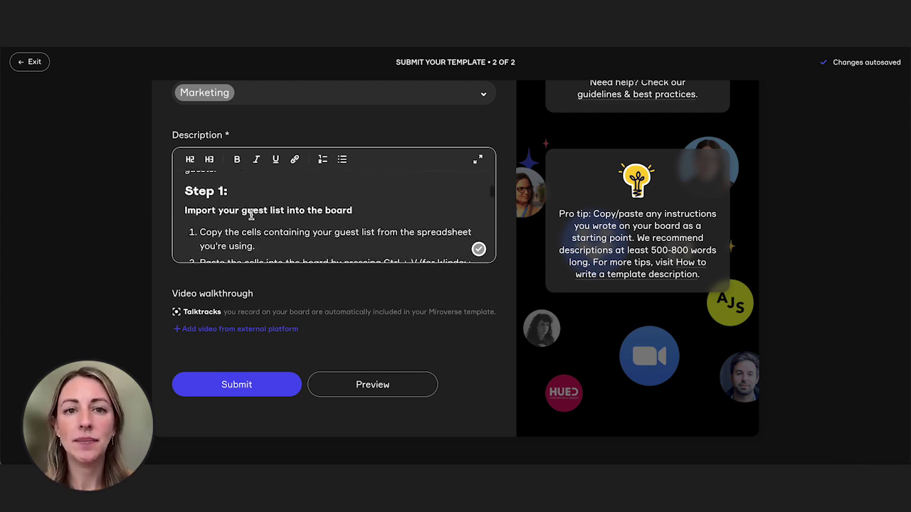
{"action": "scroll", "coordinate": [251, 215], "scroll_direction": "down", "scroll_amount": 2}
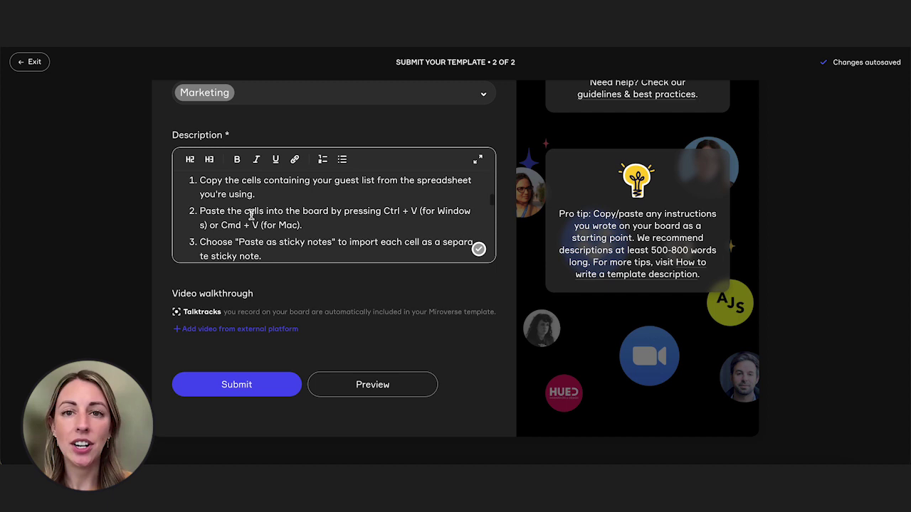
{"action": "scroll", "coordinate": [250, 215], "scroll_direction": "down", "scroll_amount": 2}
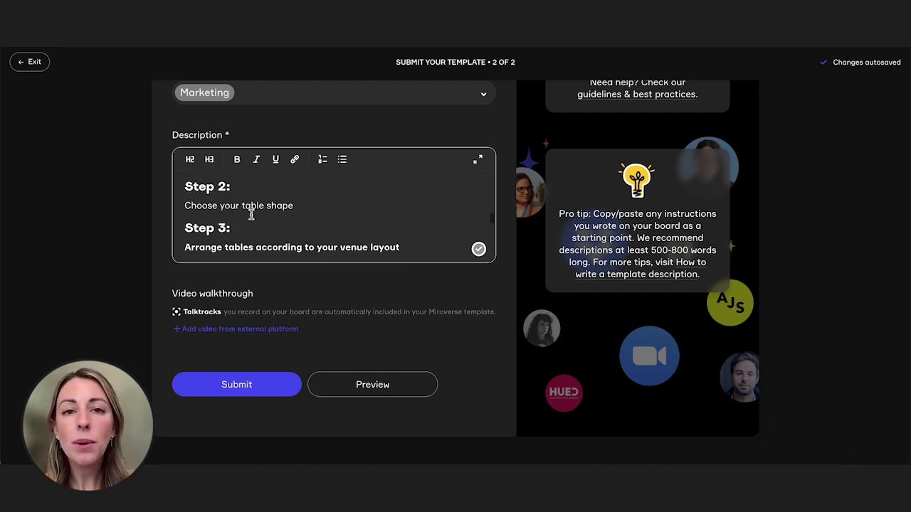
{"action": "scroll", "coordinate": [251, 215], "scroll_direction": "down", "scroll_amount": 2}
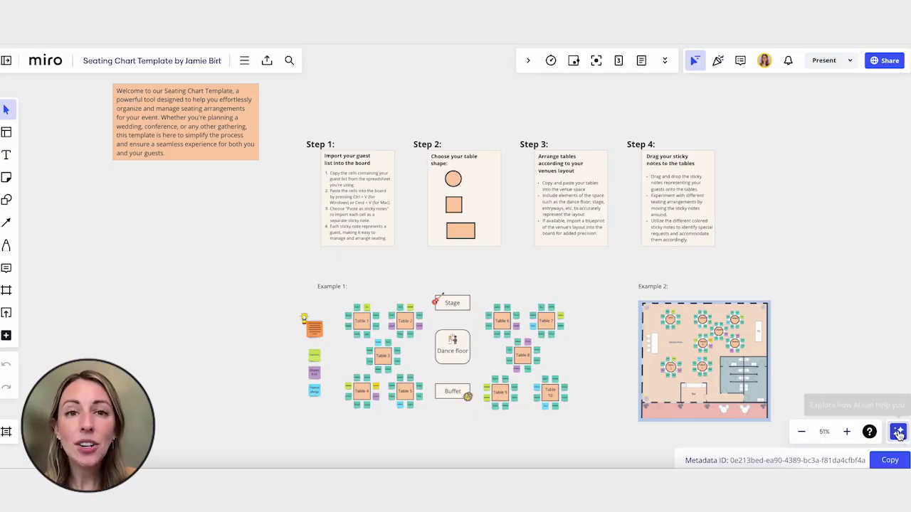
On the Seating Chart Template board, ask Miro Assist for a playful 300-word board description with usage instructions and H2 and H3 headers.
{"action": "left_click", "coordinate": [888, 432]}
{"action": "left_click", "coordinate": [786, 409]}
{"action": "type", "text": "As an event host, write a description for this board [length: 300 words], playful style. Optimize it for the keyword seating chart template. The description should be targeted to people planning an event. Include step-by-step instructions for how to use this template. Make the content comprehensive, easy to read, well-organized, and navigable. Use H2 and H3 headers to format the description so people can find the information they need quickly."}
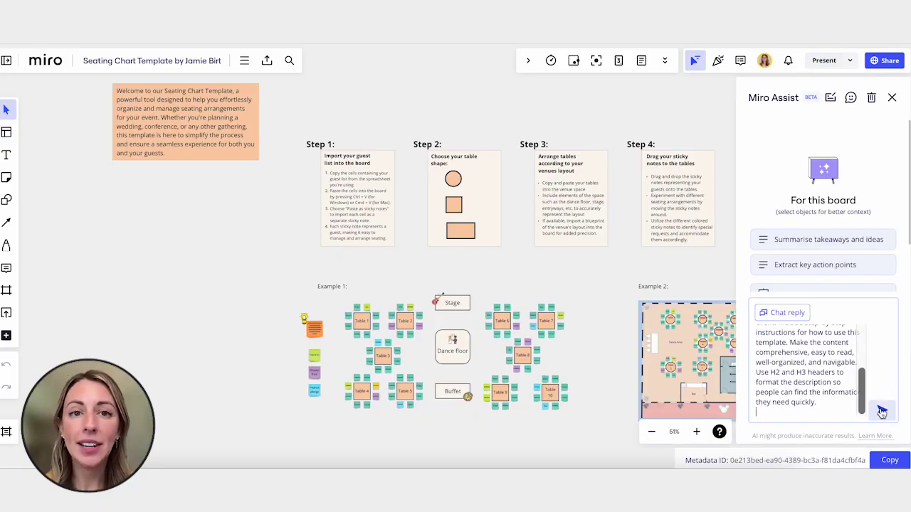
{"action": "left_click", "coordinate": [881, 412]}
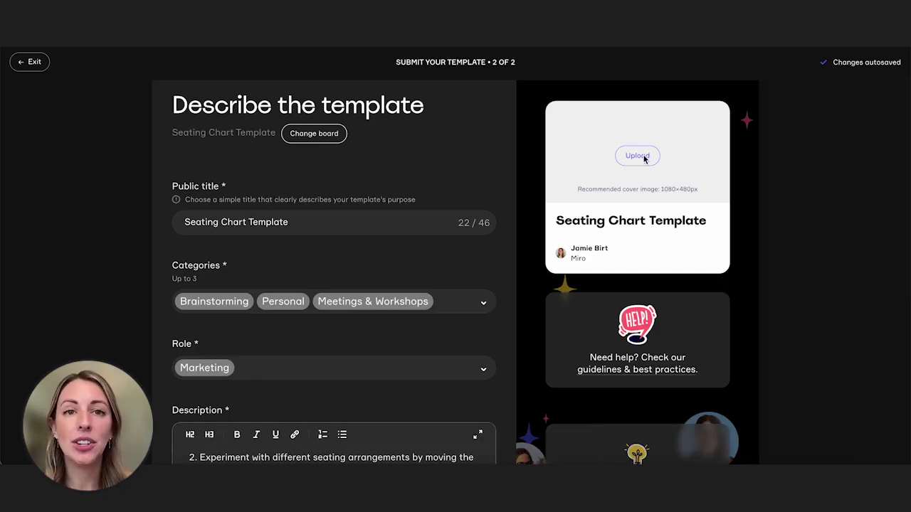
Upload "Thumbnail for Miroverse.png" from the Desktop as the template's cover image in the submission form.
{"action": "left_click", "coordinate": [637, 153]}
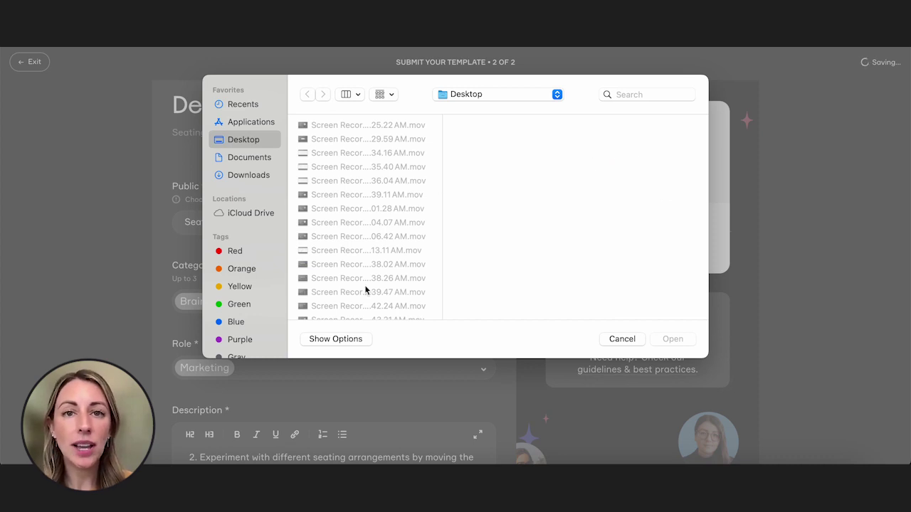
{"action": "scroll", "coordinate": [365, 289], "scroll_direction": "down", "scroll_amount": 15}
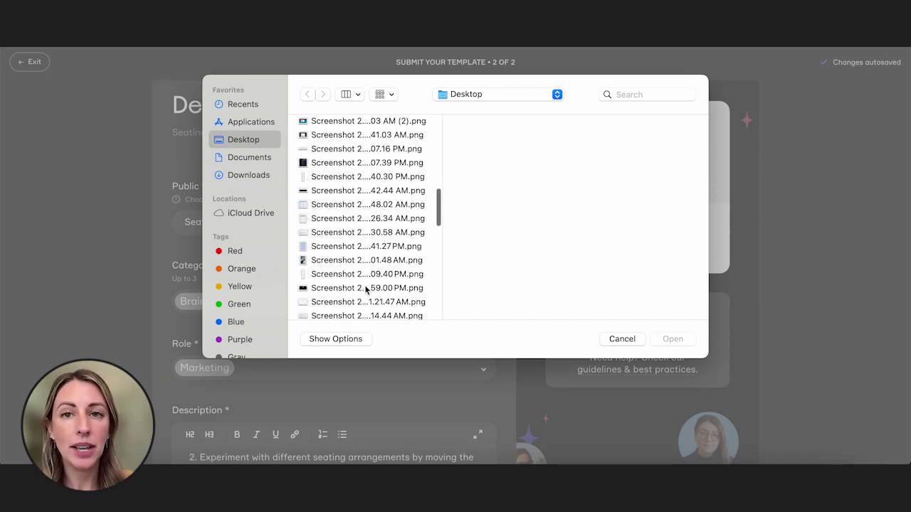
{"action": "scroll", "coordinate": [365, 289], "scroll_direction": "down", "scroll_amount": 15}
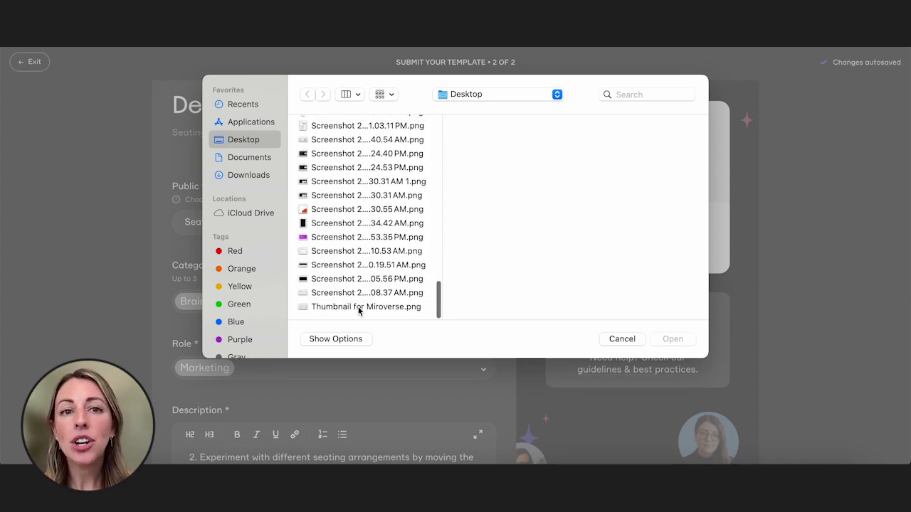
{"action": "left_click", "coordinate": [360, 309]}
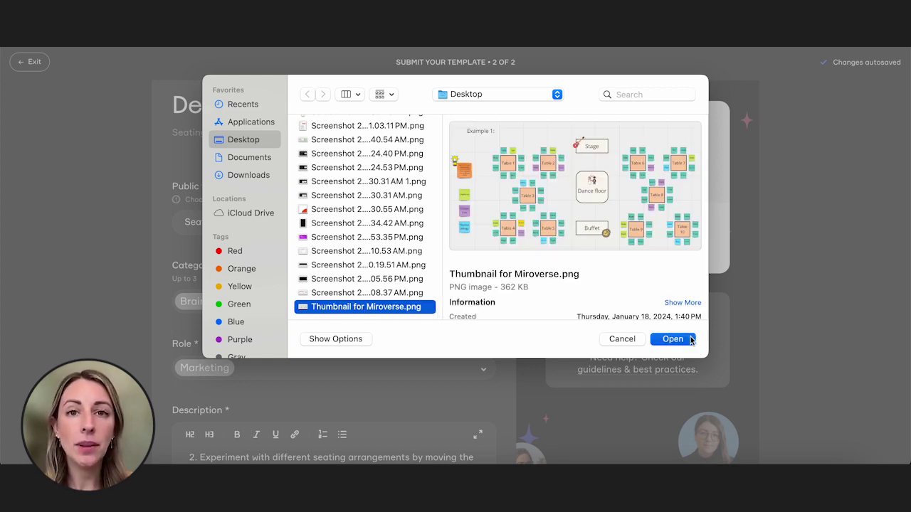
{"action": "left_click", "coordinate": [689, 339]}
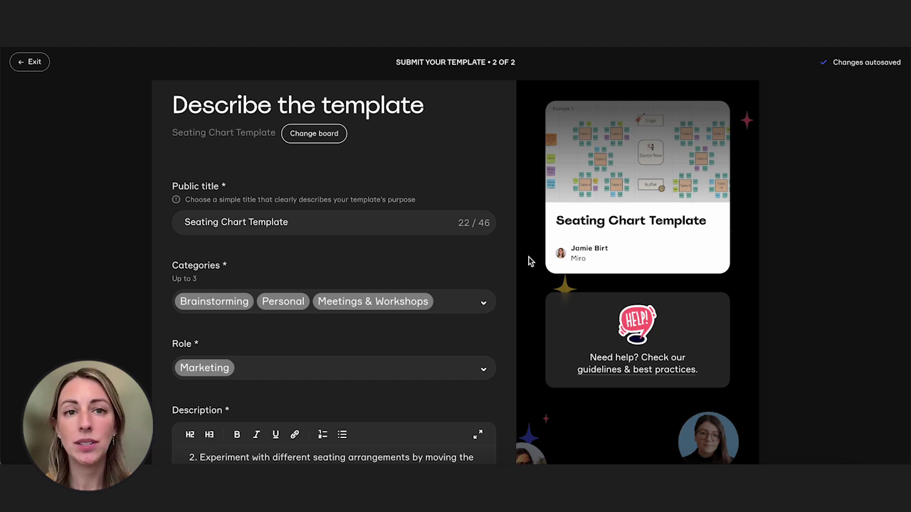
{"action": "scroll", "coordinate": [528, 262], "scroll_direction": "down", "scroll_amount": 3}
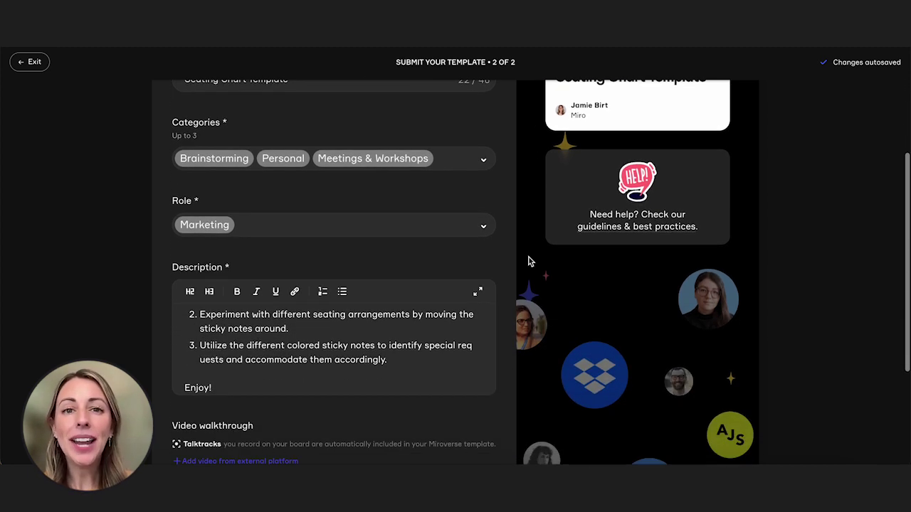
Open the external-platform video entry for the template's video walkthrough below the description.
{"action": "scroll", "coordinate": [528, 261], "scroll_direction": "down", "scroll_amount": 2}
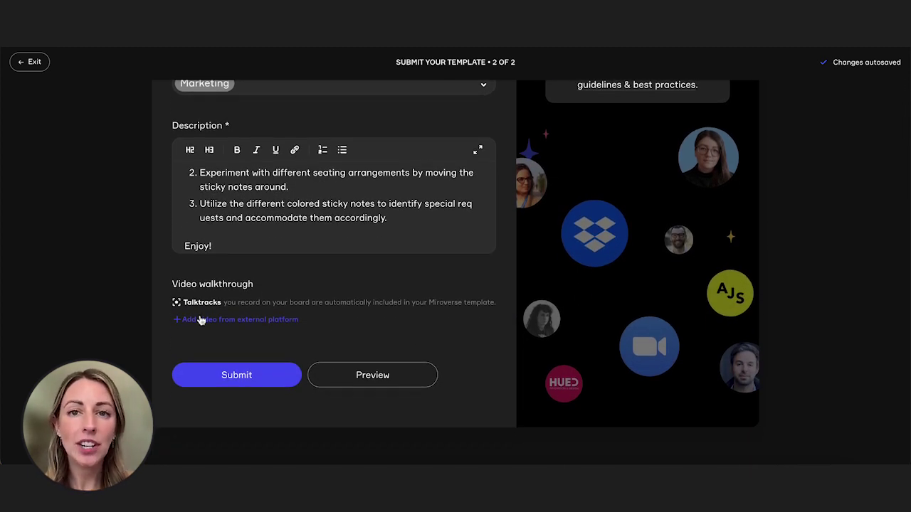
{"action": "left_click", "coordinate": [182, 320]}
{"action": "left_click", "coordinate": [217, 327]}
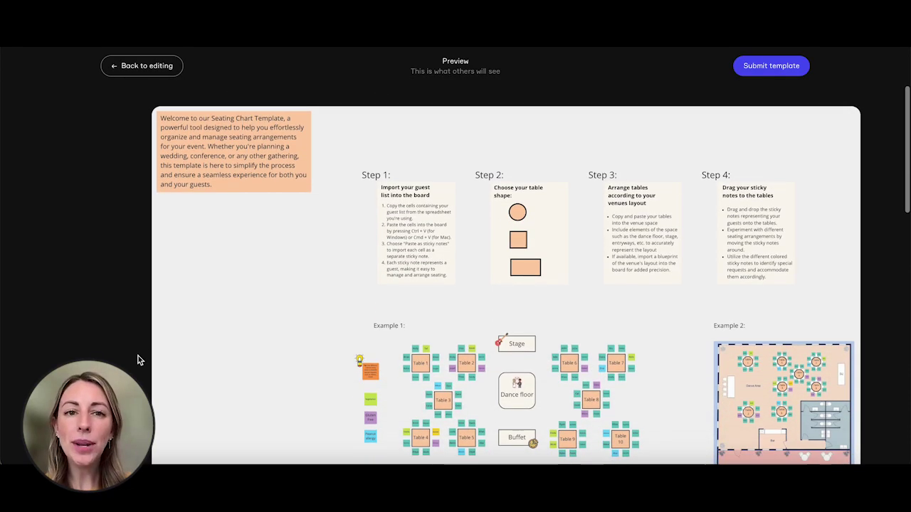
Check the board image, description and categories in the Seating Chart Template preview, and submit the template.
{"action": "scroll", "coordinate": [139, 358], "scroll_direction": "down", "scroll_amount": 10}
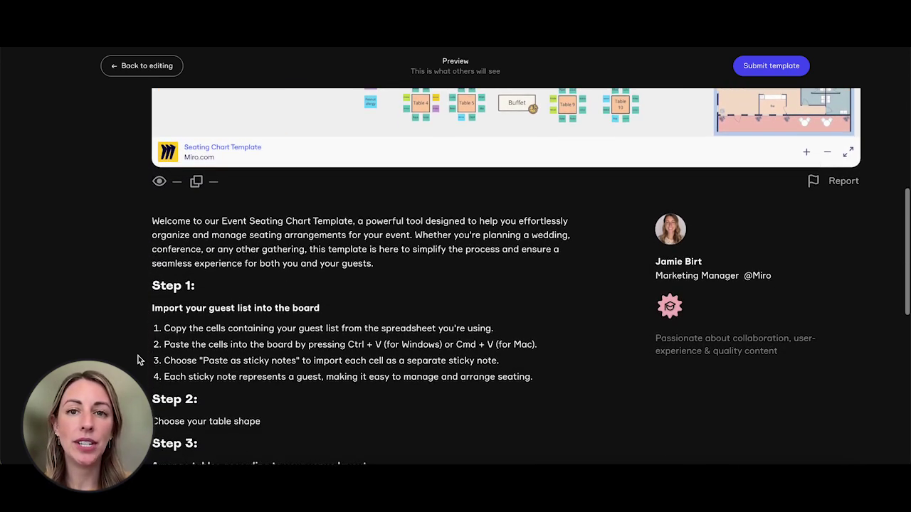
{"action": "scroll", "coordinate": [138, 358], "scroll_direction": "down", "scroll_amount": 8}
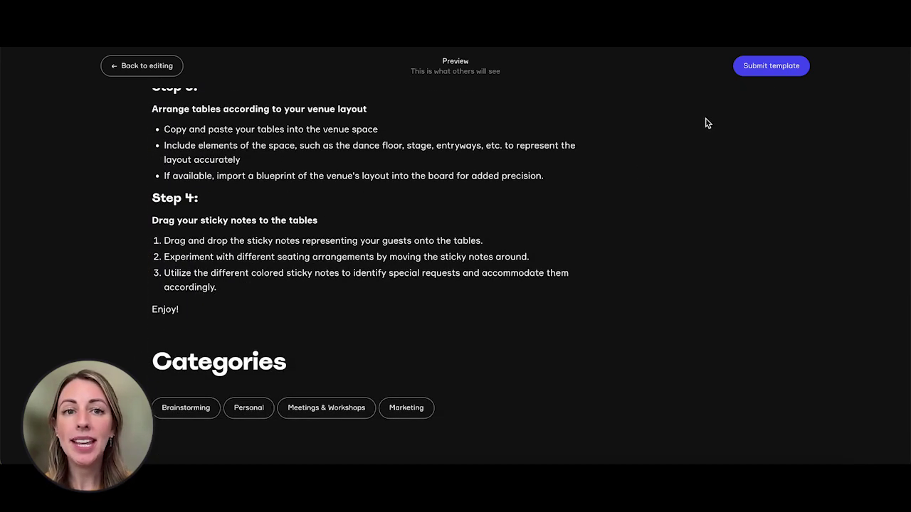
{"action": "left_click", "coordinate": [757, 69]}
Open the template submission email from The Miroverse Team and read its review information.
{"action": "left_click", "coordinate": [367, 280]}
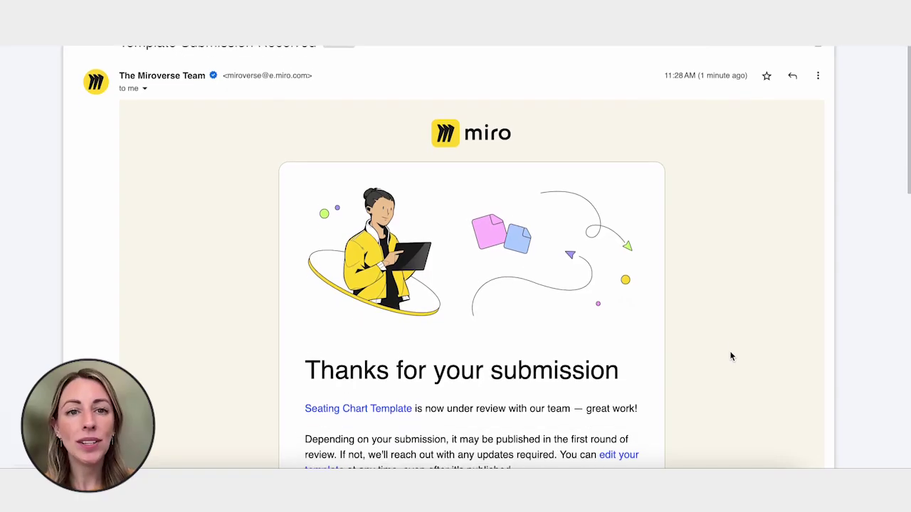
{"action": "scroll", "coordinate": [730, 355], "scroll_direction": "down", "scroll_amount": 2}
{"action": "scroll", "coordinate": [730, 355], "scroll_direction": "down", "scroll_amount": 4}
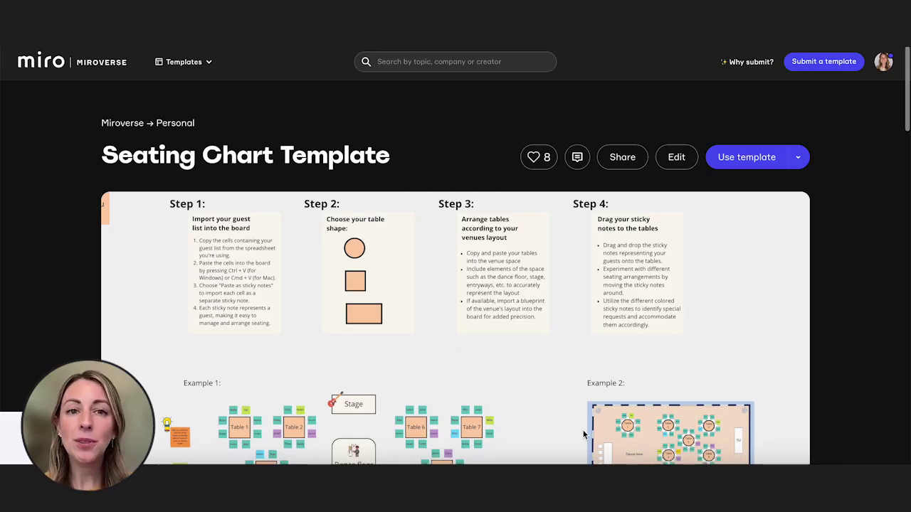
Review the published Seating Chart Template page in Miroverse, including its board preview, description and creator details.
{"action": "scroll", "coordinate": [583, 434], "scroll_direction": "down", "scroll_amount": 3}
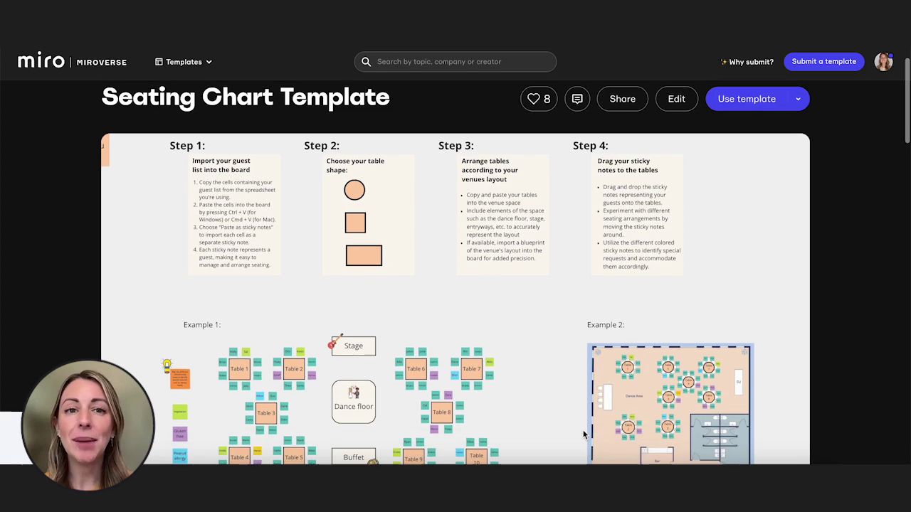
{"action": "scroll", "coordinate": [583, 434], "scroll_direction": "down", "scroll_amount": 5}
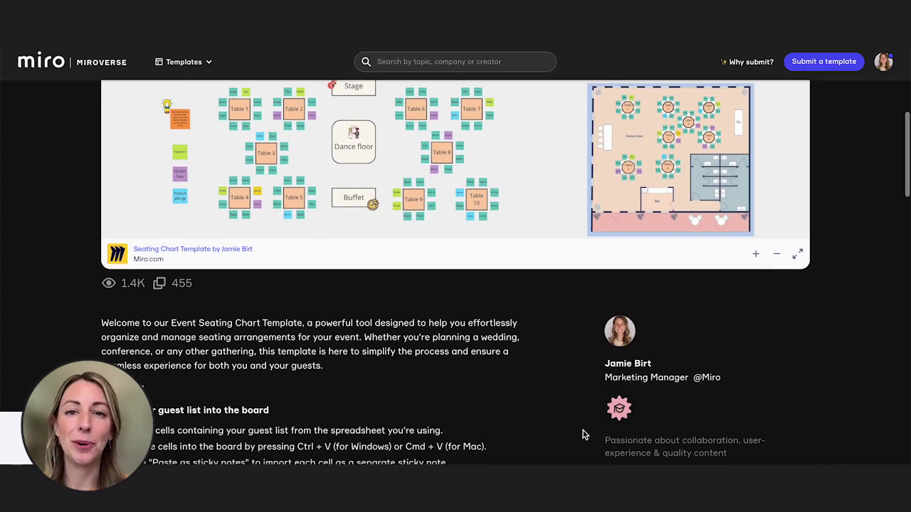
{"action": "scroll", "coordinate": [583, 432], "scroll_direction": "down", "scroll_amount": 2}
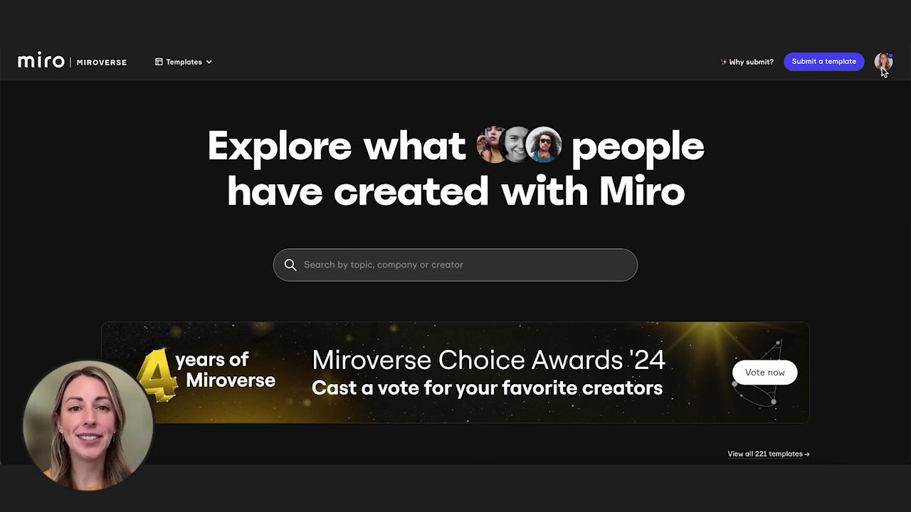
From the Miroverse home page, go to your own creator profile and find the options for the Seating Chart Template.
{"action": "left_click", "coordinate": [883, 65]}
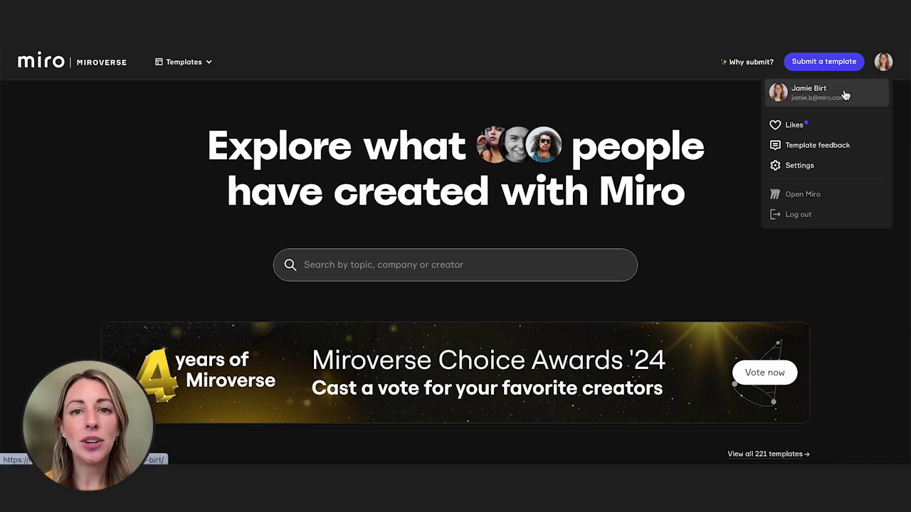
{"action": "left_click", "coordinate": [787, 94]}
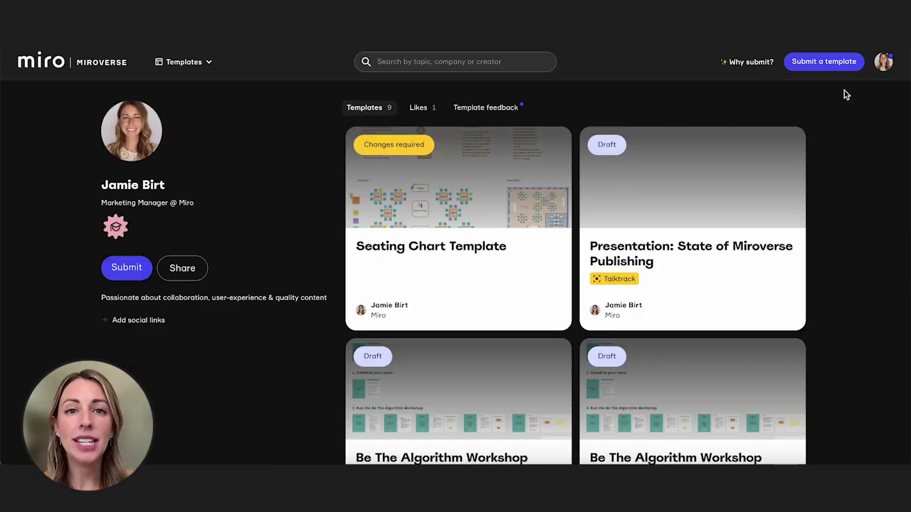
{"action": "mouse_move", "coordinate": [551, 148]}
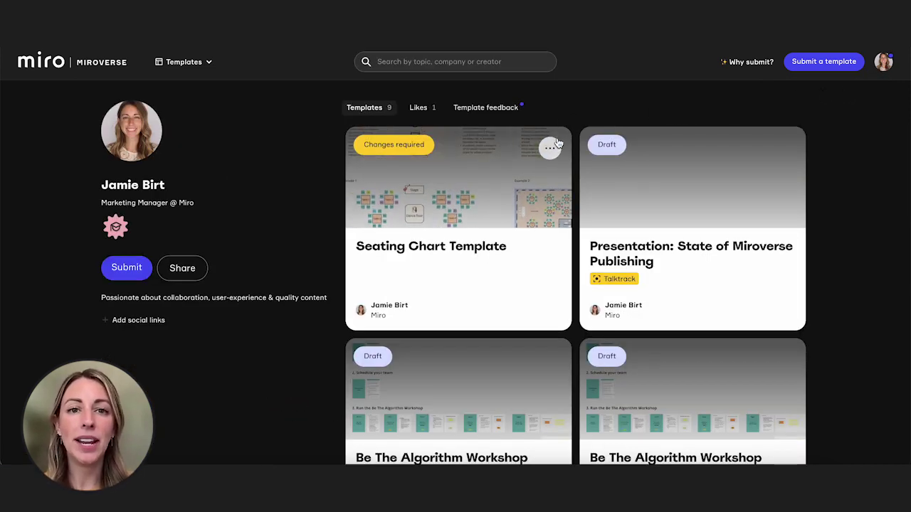